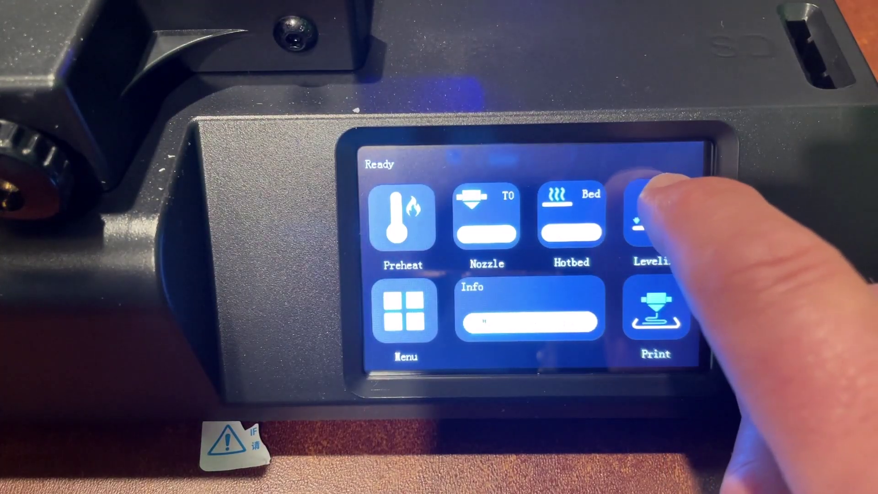
Start the Magician X2's automatic bed leveling, heating to 150 °C hotend and 50 °C bed
left_click(651, 201)
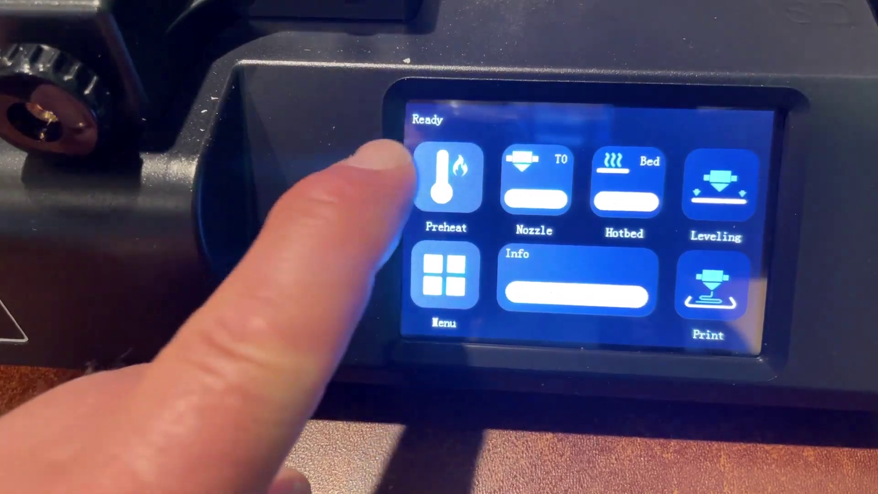
Check the preheat options, then extrude filament with a 5 mm and a 10 mm Load to reach E0 20
left_click(444, 169)
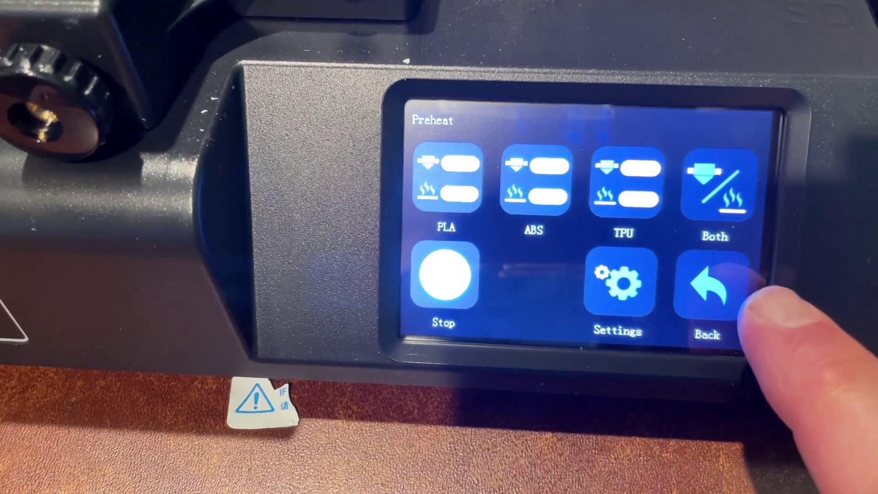
left_click(709, 279)
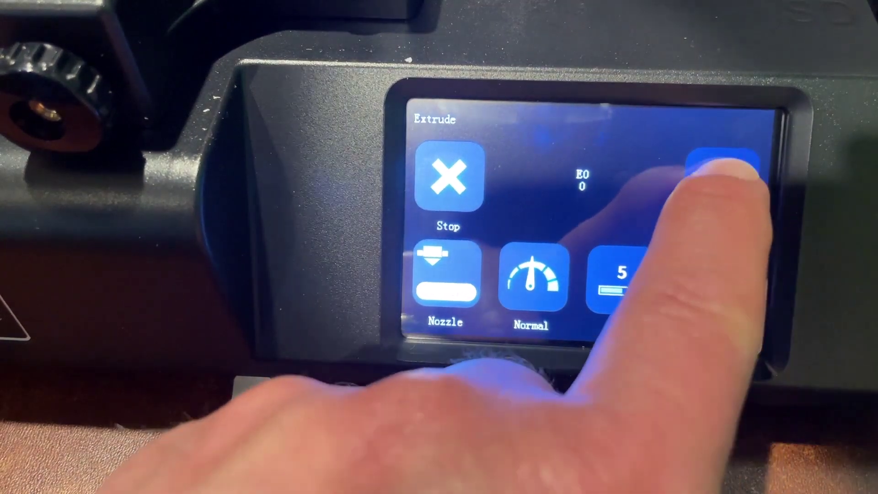
left_click(724, 176)
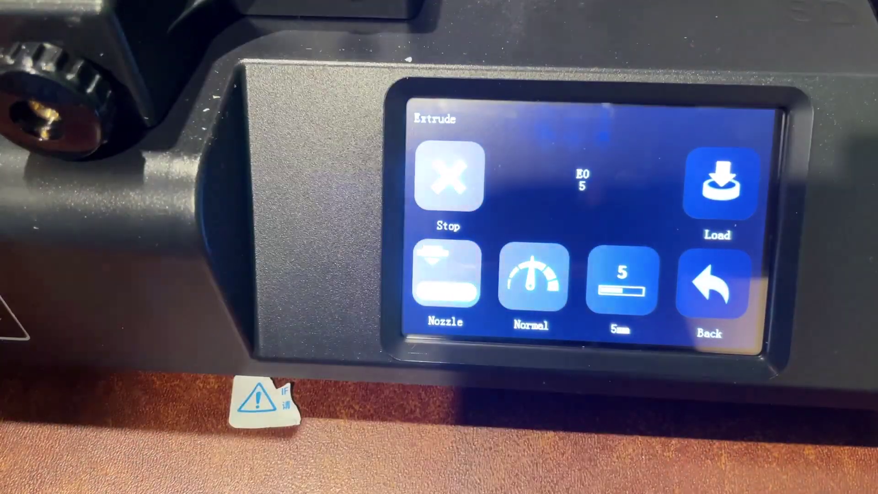
left_click(621, 279)
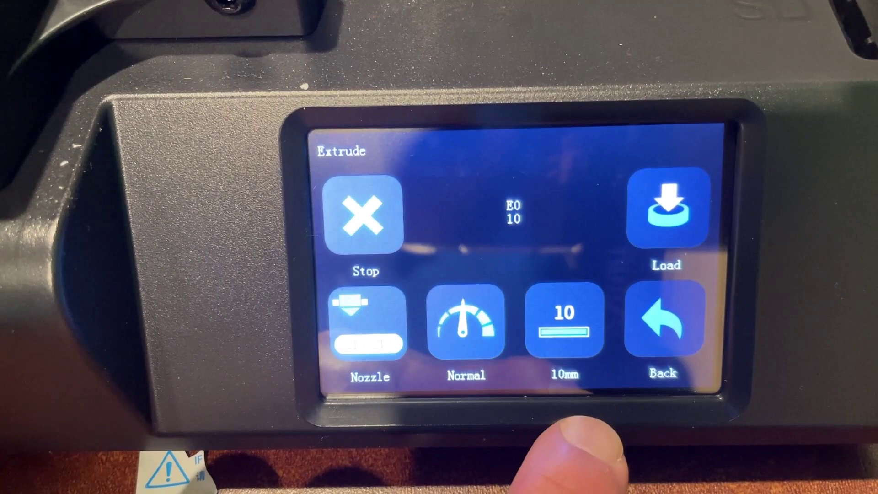
left_click(667, 206)
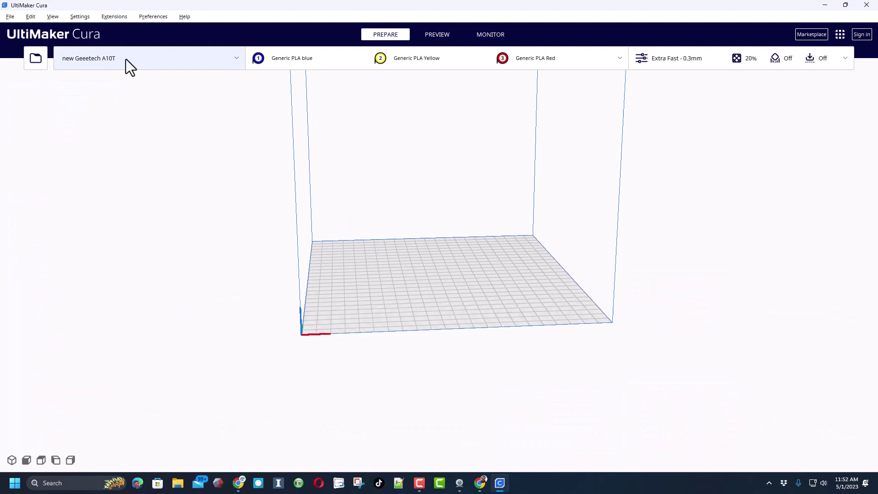
Pick Custom FFF printer from the non-networked printers and name it Magician X2
left_click(163, 56)
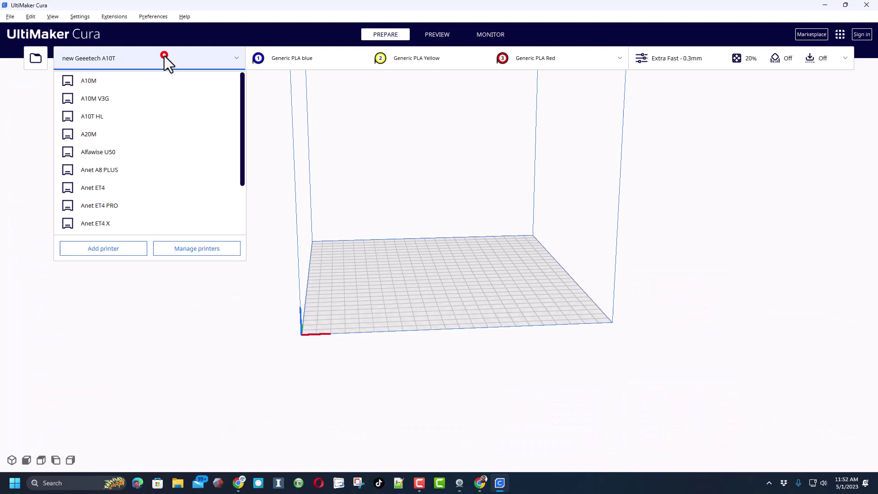
left_click(114, 249)
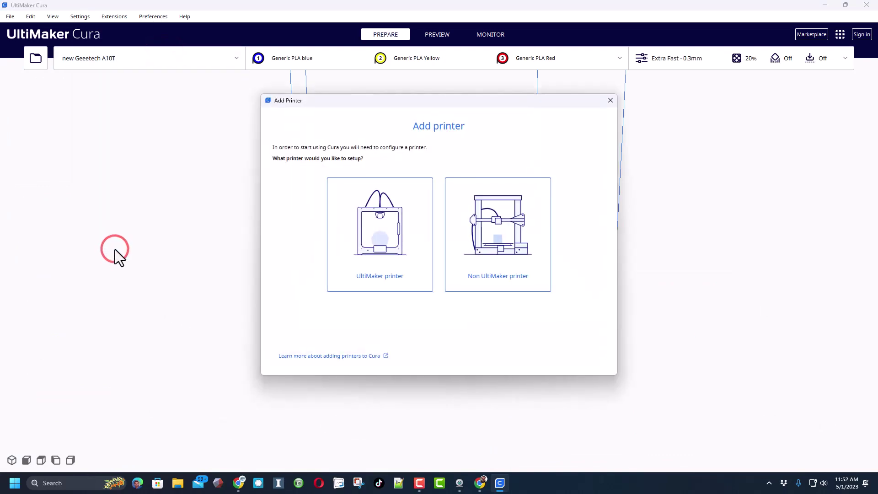
left_click(493, 240)
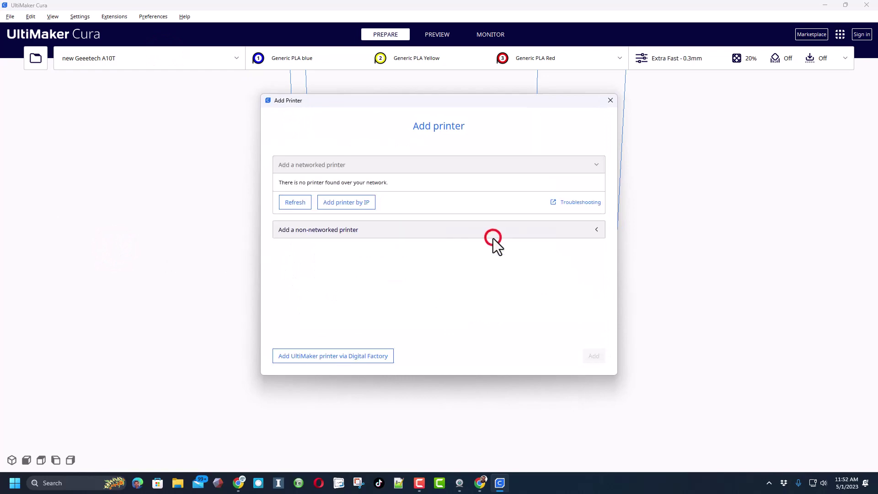
left_click(342, 229)
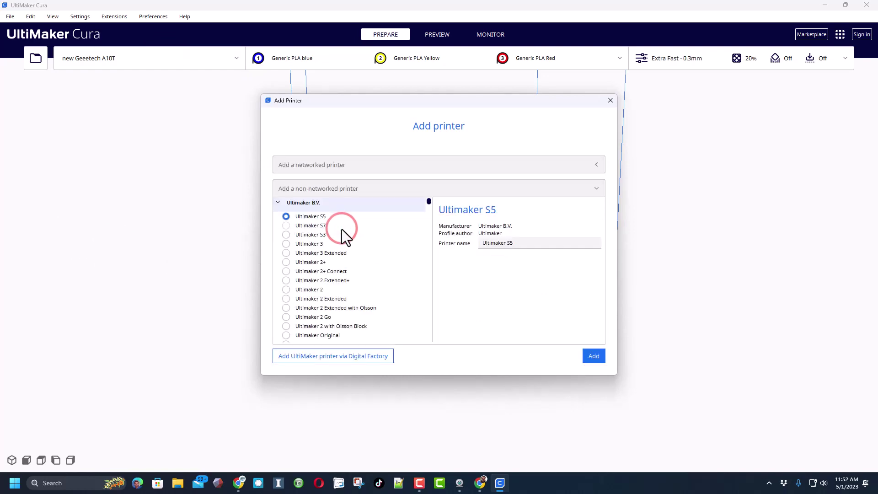
scroll(320, 242, "down", 10)
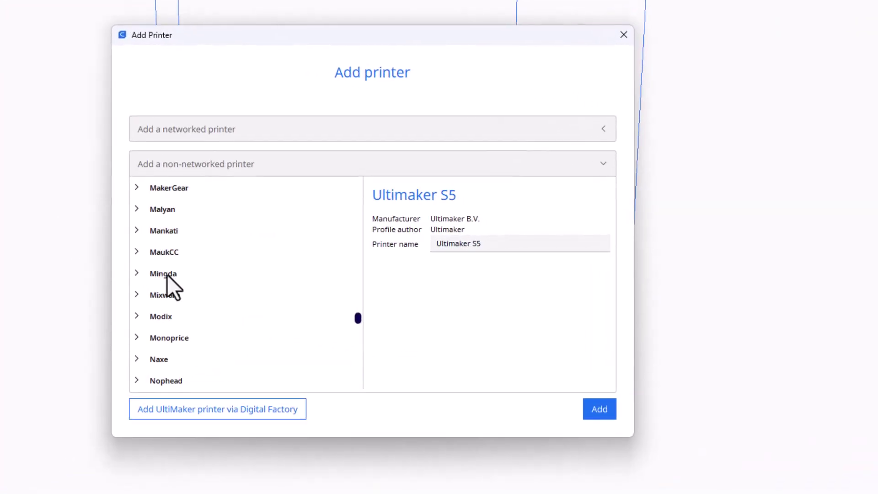
left_click(164, 274)
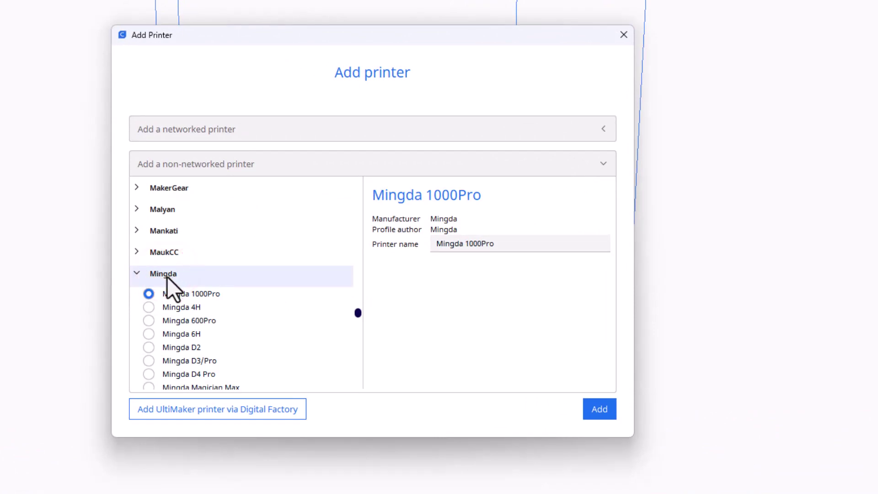
scroll(166, 276, "down", 3)
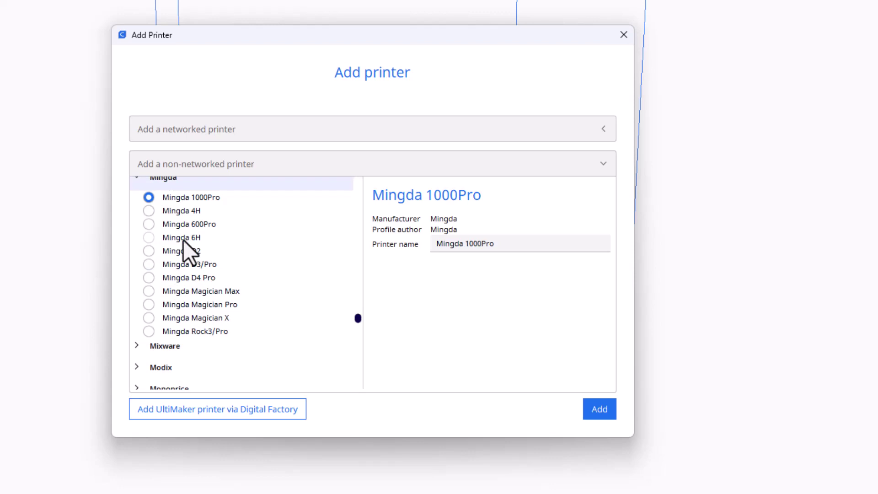
scroll(183, 240, "up", 15)
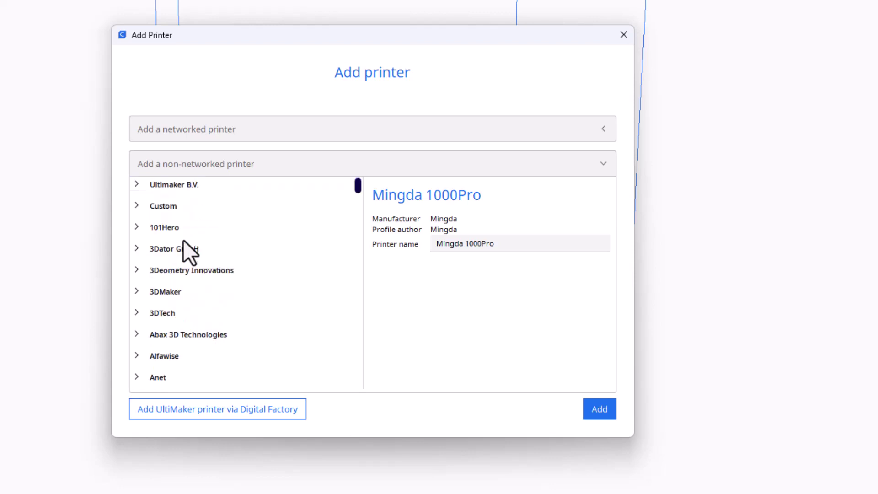
left_click(164, 205)
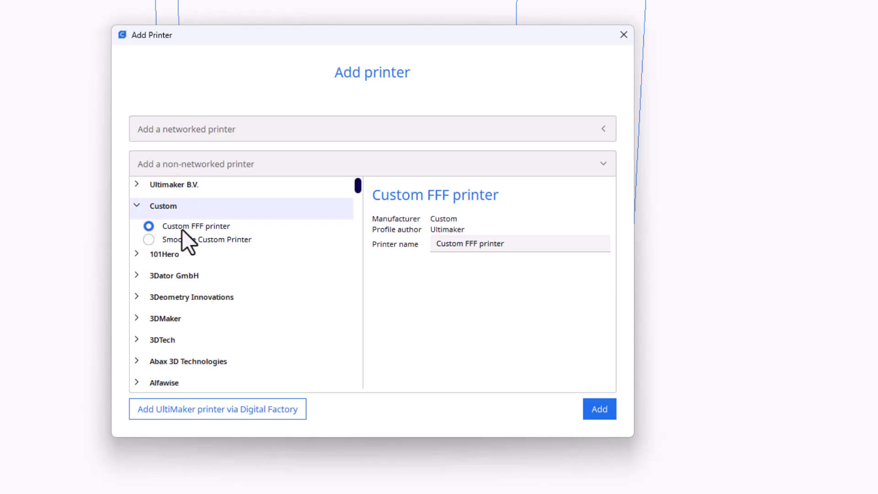
left_click_drag(507, 245, 421, 247)
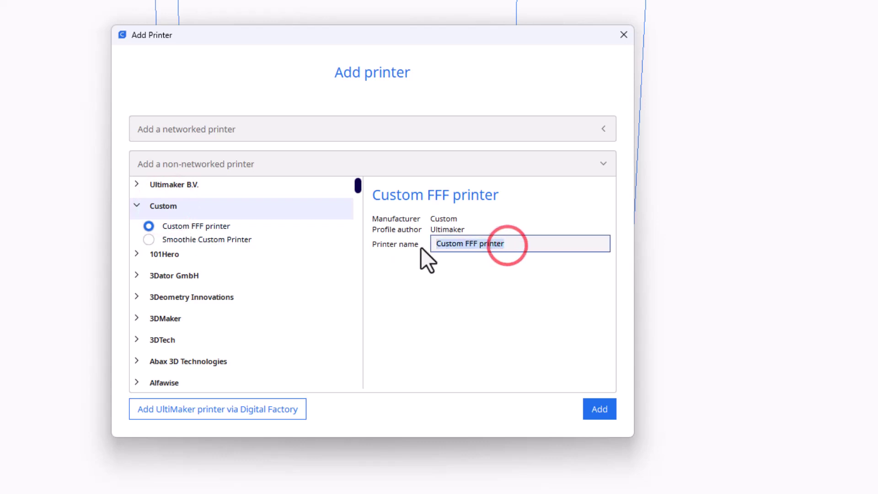
type("Magician X2")
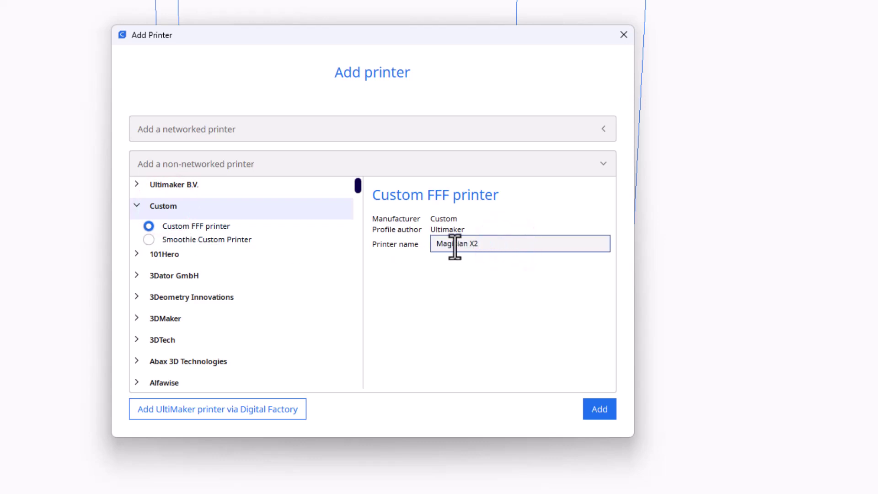
Add the Magician X2 with a 230 × 230 × 260 mm build volume and heated bed enabled
left_click(596, 415)
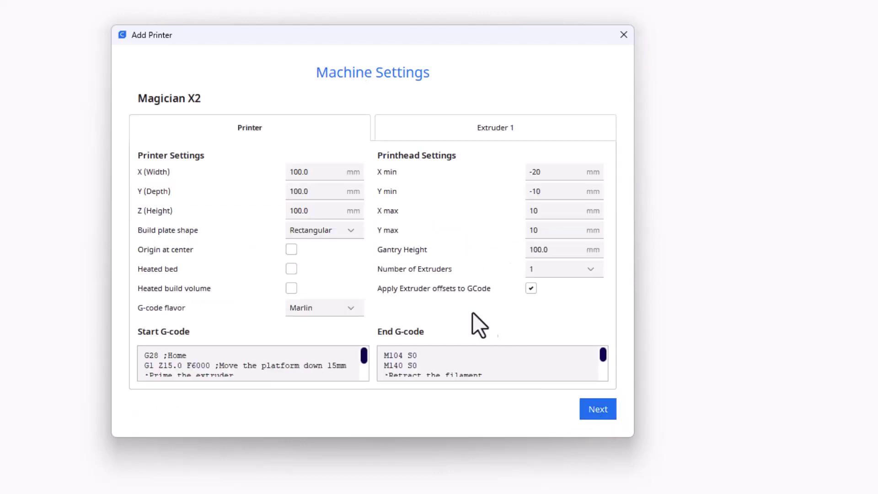
left_click(306, 172)
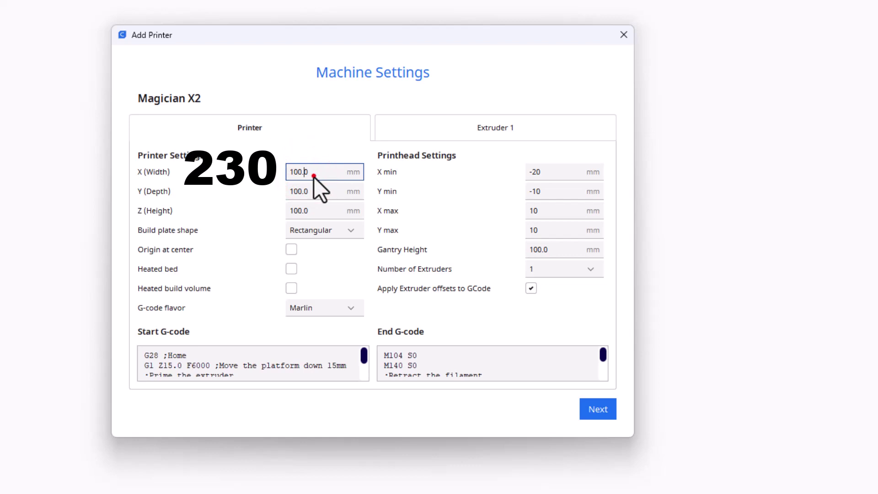
left_click(314, 176)
type("230")
key("Tab")
key("Tab")
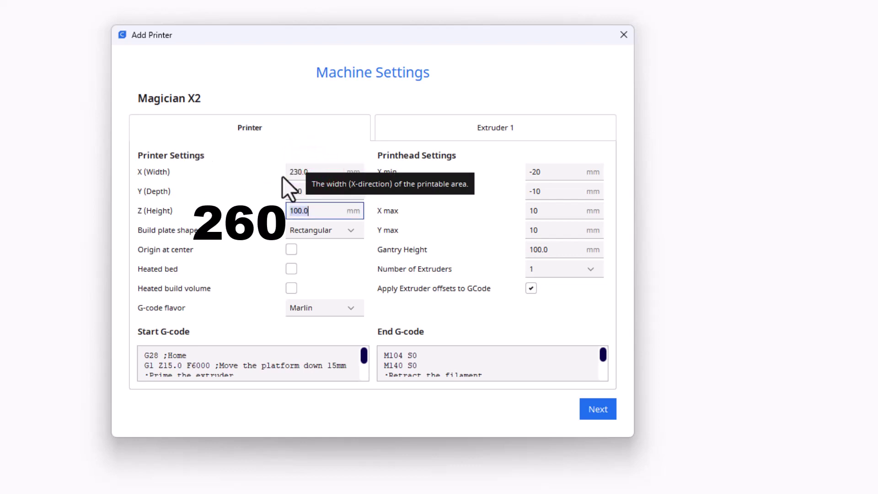
type("260")
key("Tab")
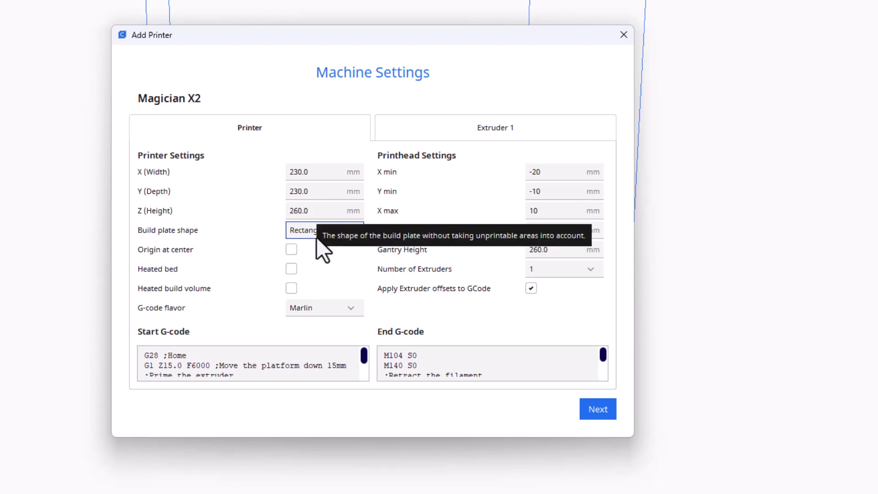
left_click(292, 270)
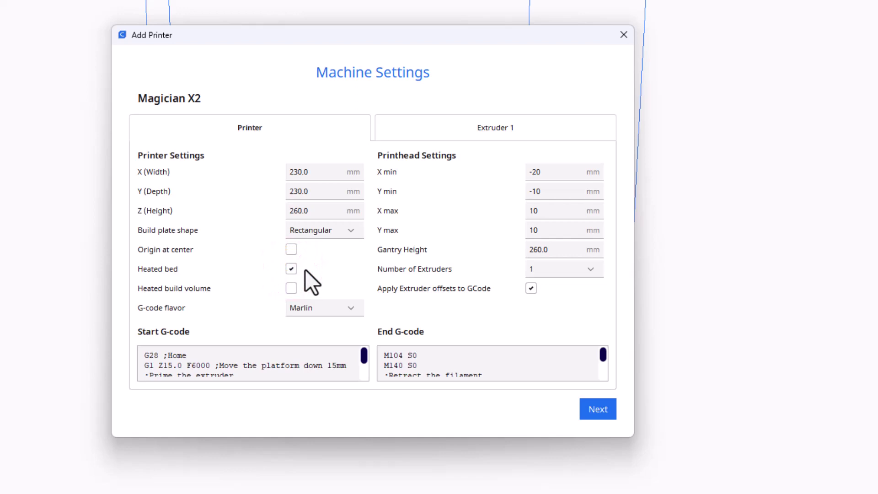
key("Tab")
Change Extruder 1's compatible material diameter from 2.85 to 1.75 mm
left_click(452, 123)
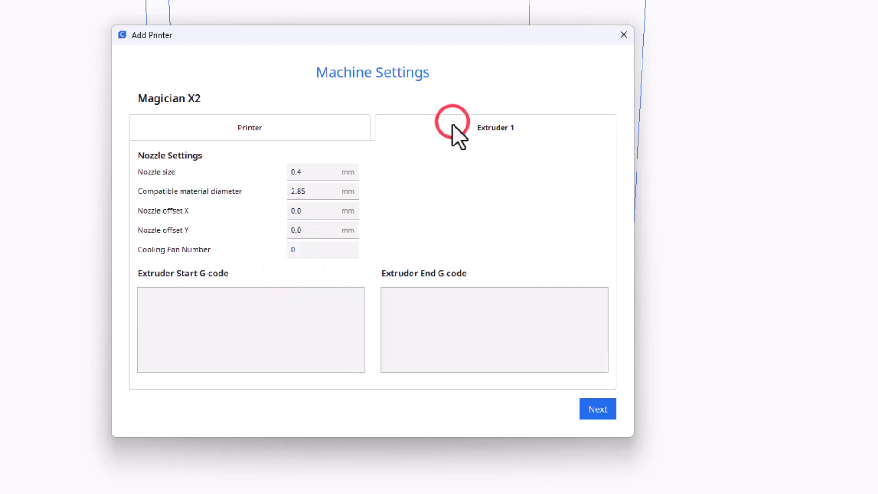
left_click(303, 192)
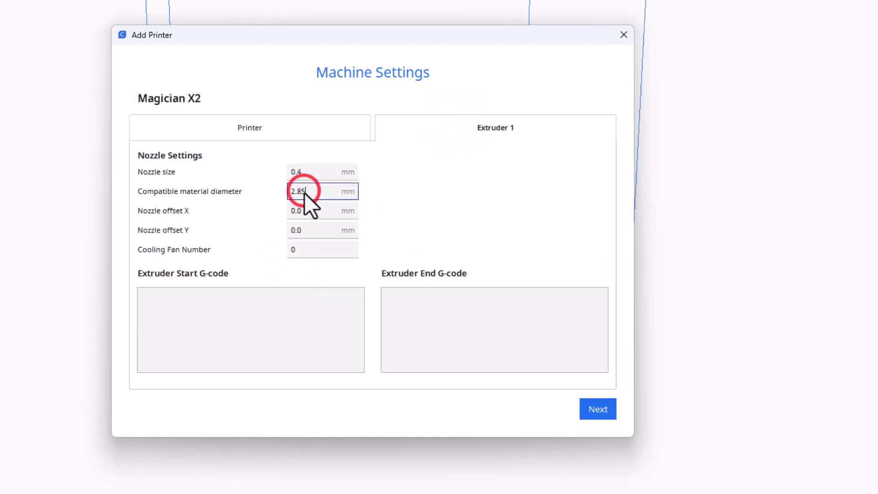
double_click(308, 190)
type("1.75")
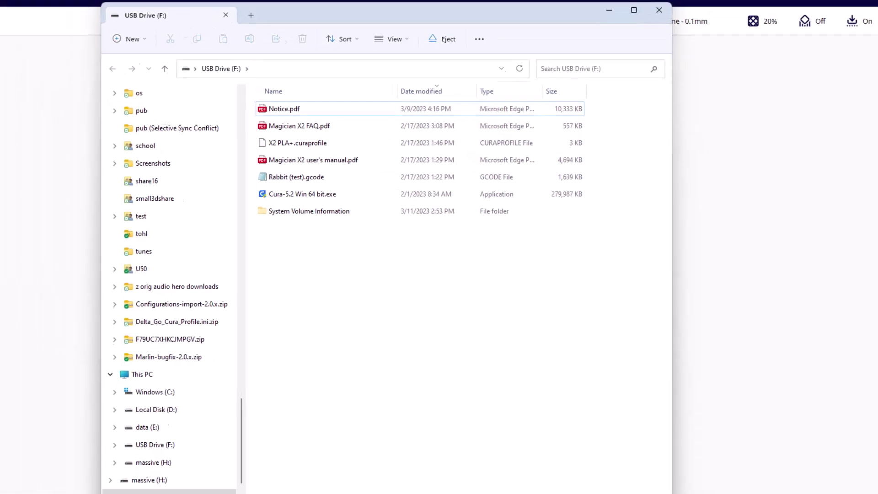
Import X2 PLA+.curaprofile into the Magician X2 profiles via Preferences, then close Preferences
left_click(150, 16)
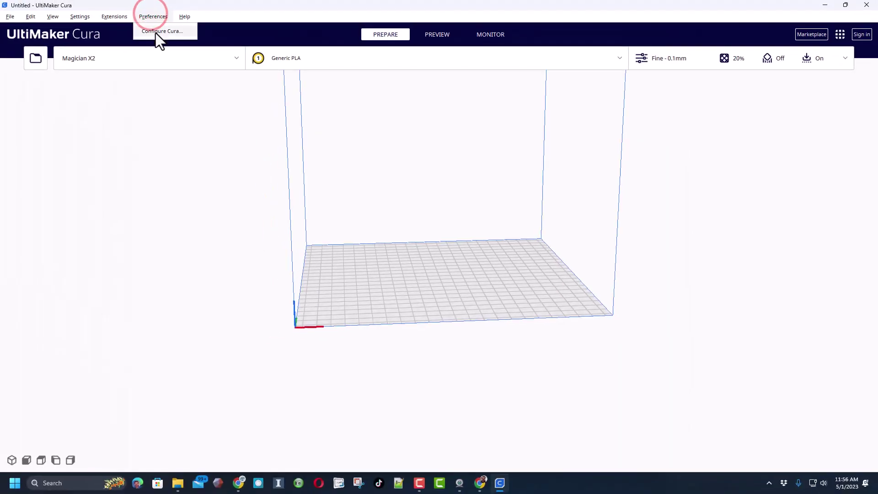
left_click(156, 32)
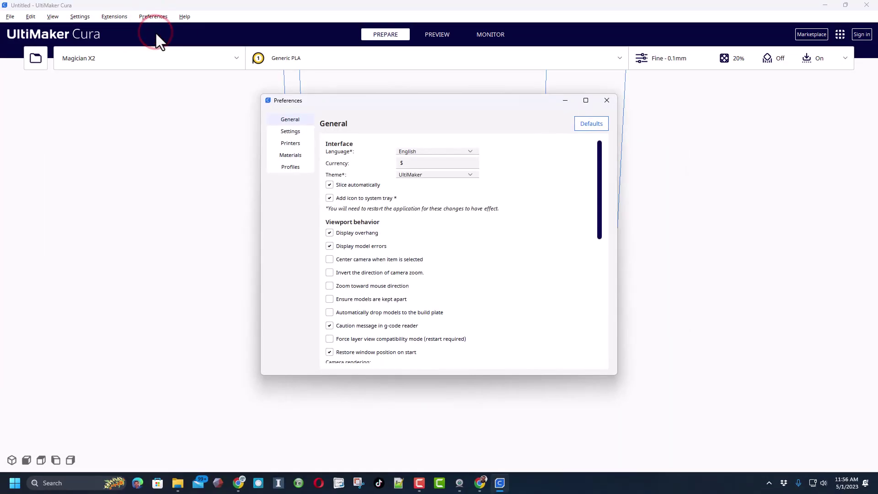
left_click(288, 167)
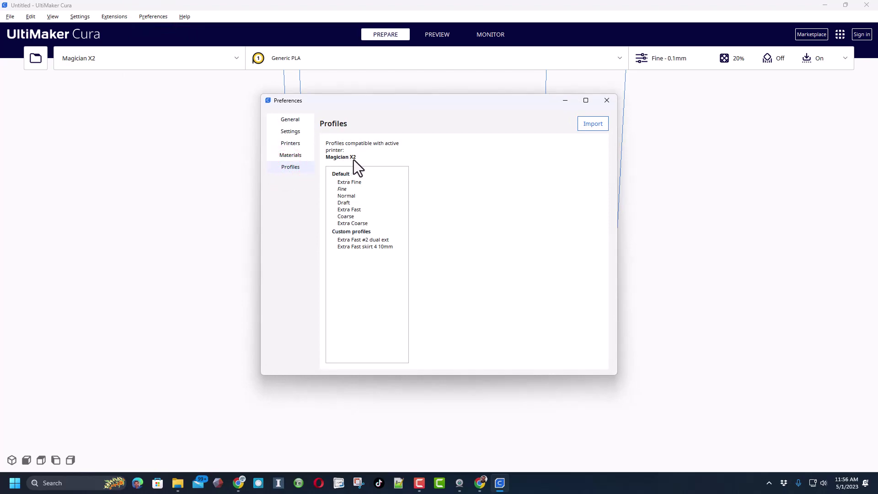
left_click(590, 126)
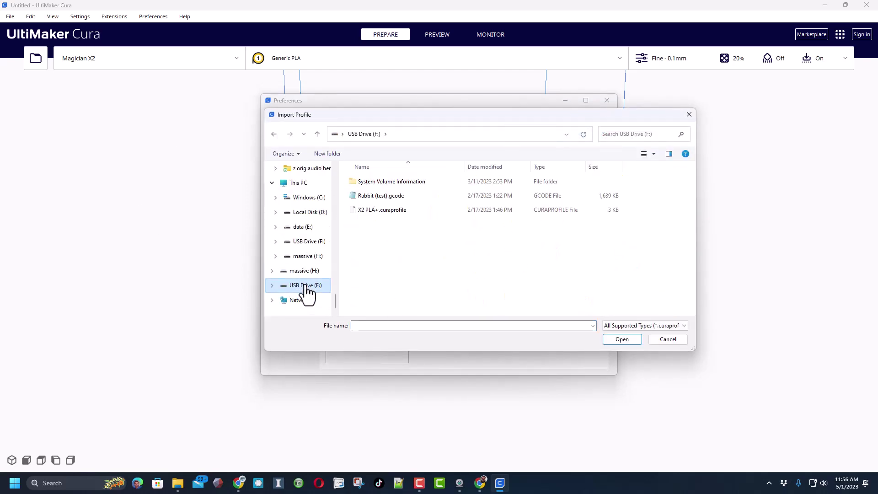
left_click(372, 209)
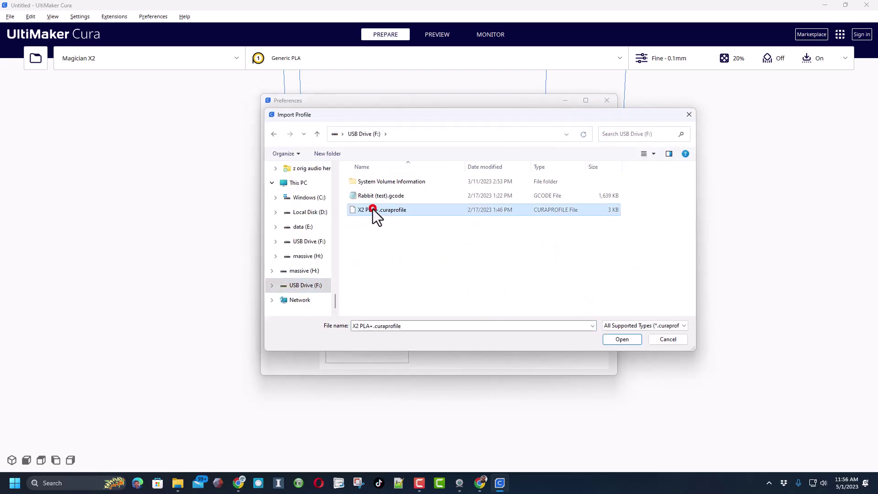
left_click(620, 339)
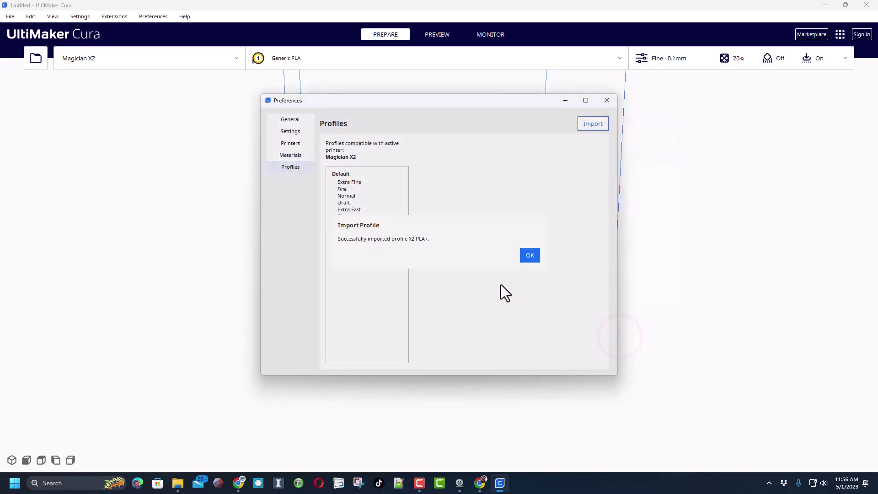
left_click(529, 257)
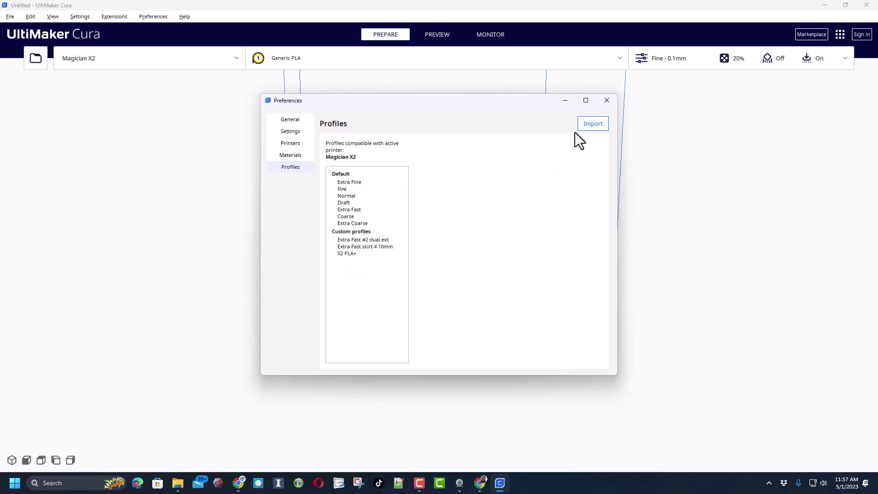
left_click(607, 101)
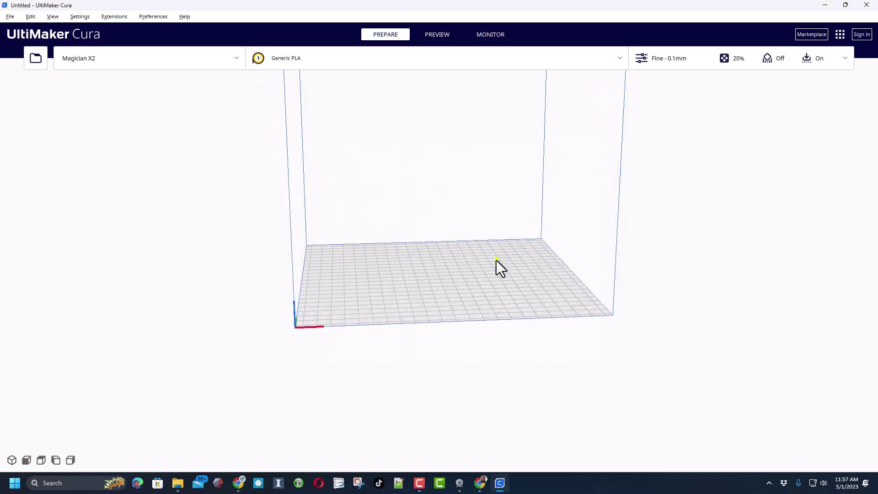
Search the 3dmodeling folder for '1c' and load 1cube.stl onto the build plate
right_click_drag(495, 260, 490, 274)
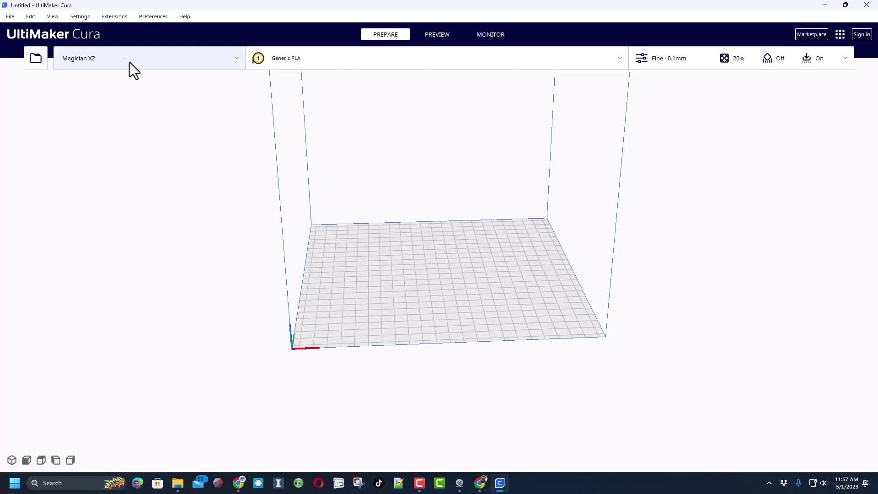
left_click(33, 59)
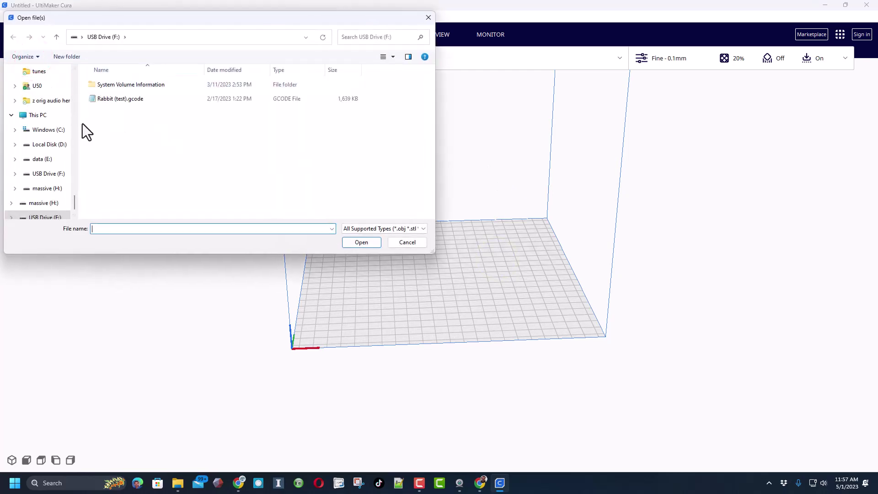
left_click(347, 39)
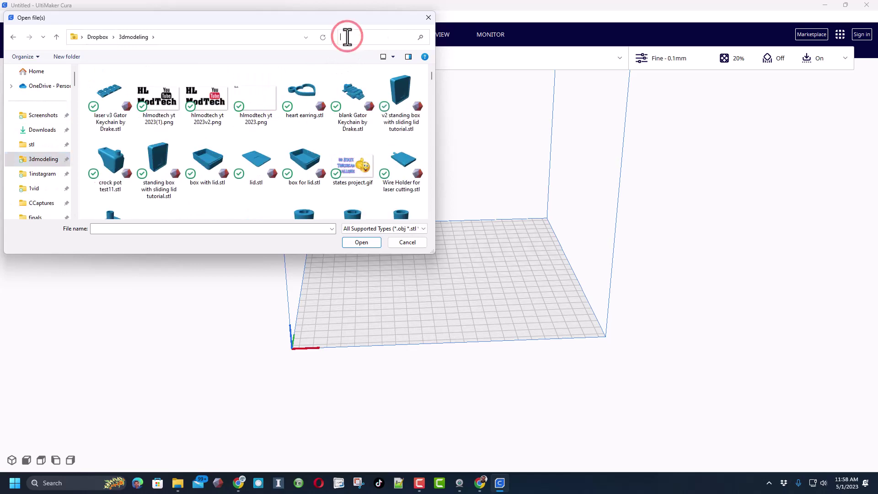
type("1")
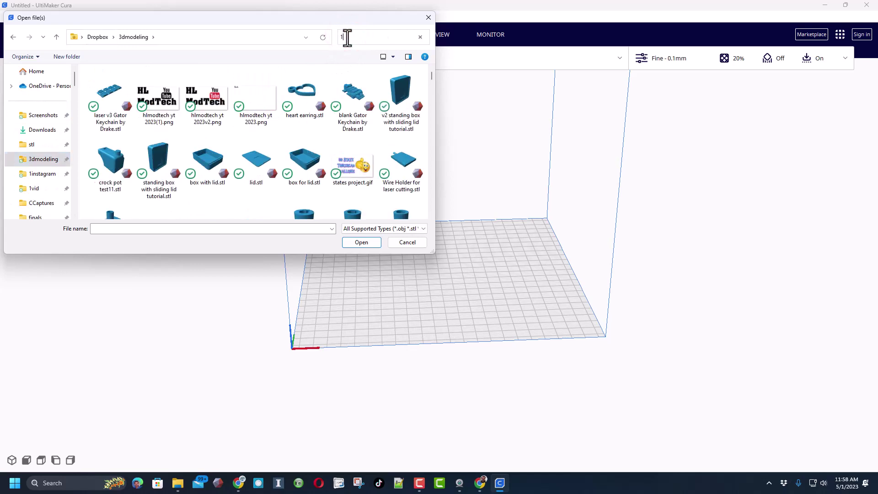
type("c")
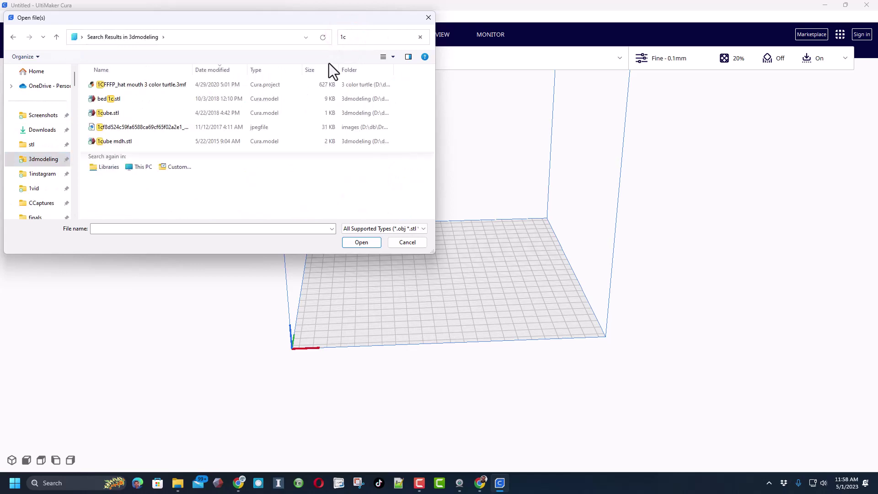
left_click(114, 113)
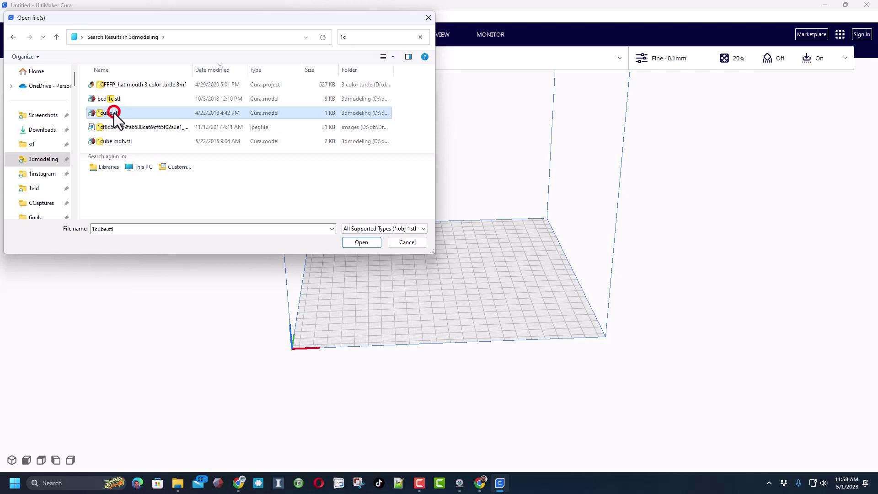
double_click(149, 114)
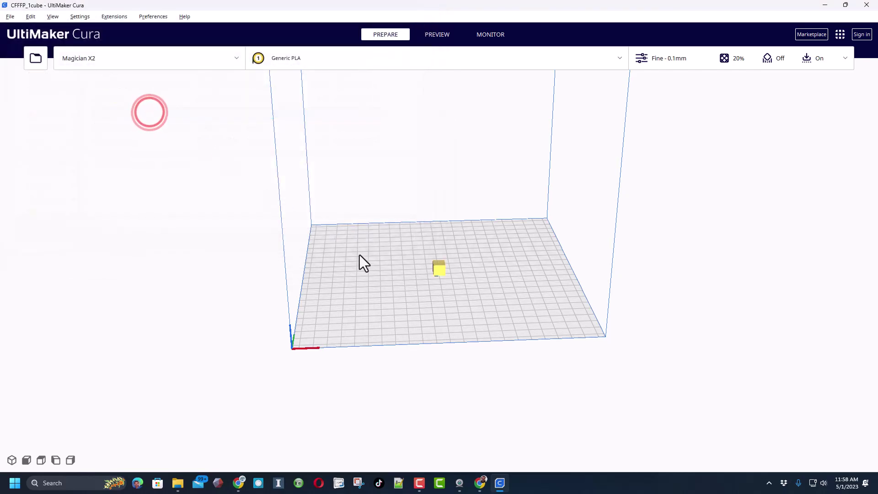
Select the Extra Fast - 0.3mm profile and scroll down to the Build Plate Adhesion settings
right_click_drag(452, 326, 439, 313)
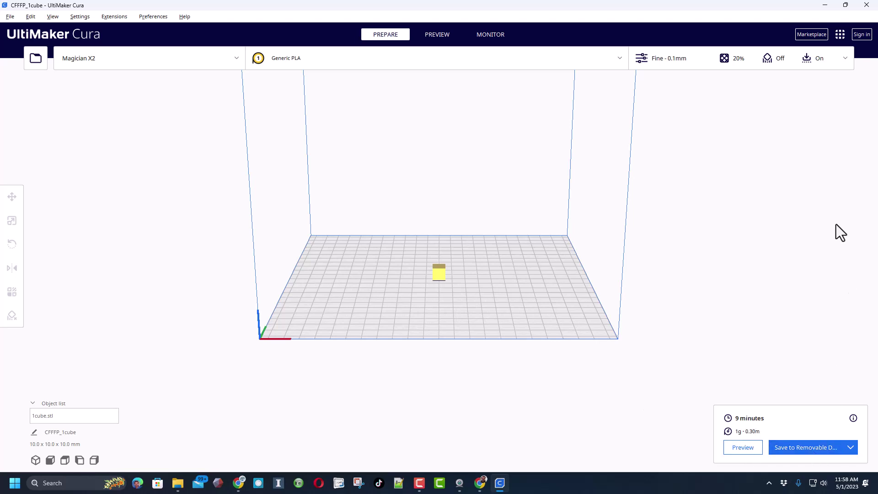
left_click(747, 61)
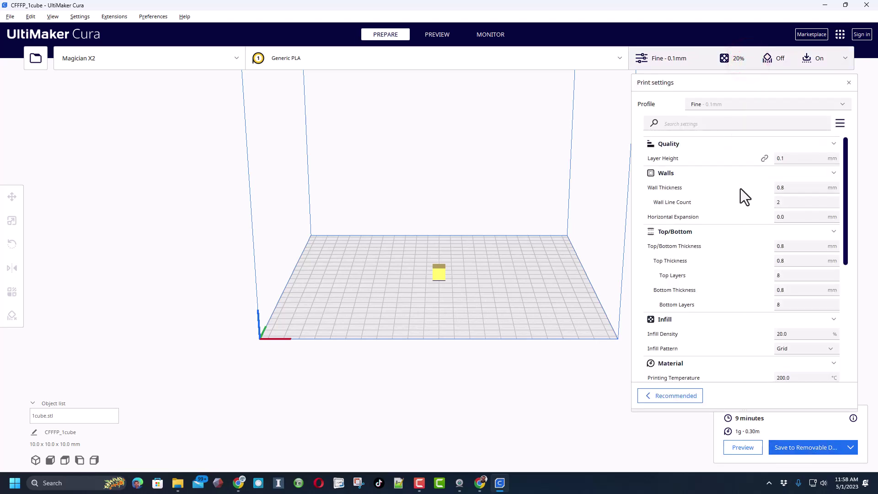
left_click(740, 105)
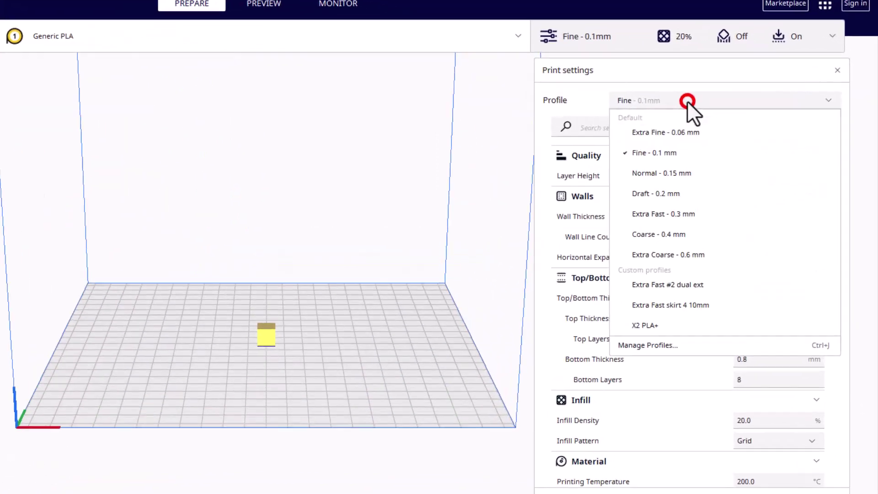
left_click(659, 215)
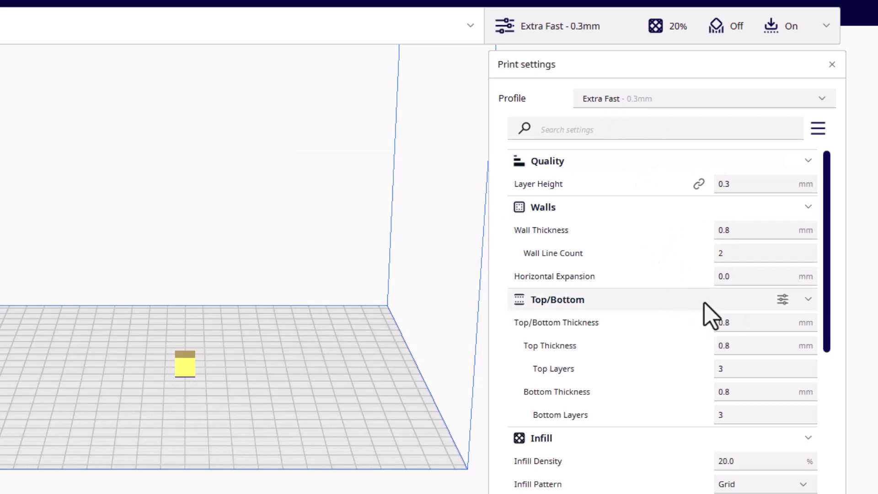
scroll(727, 320, "down", 1)
scroll(732, 315, "down", 2)
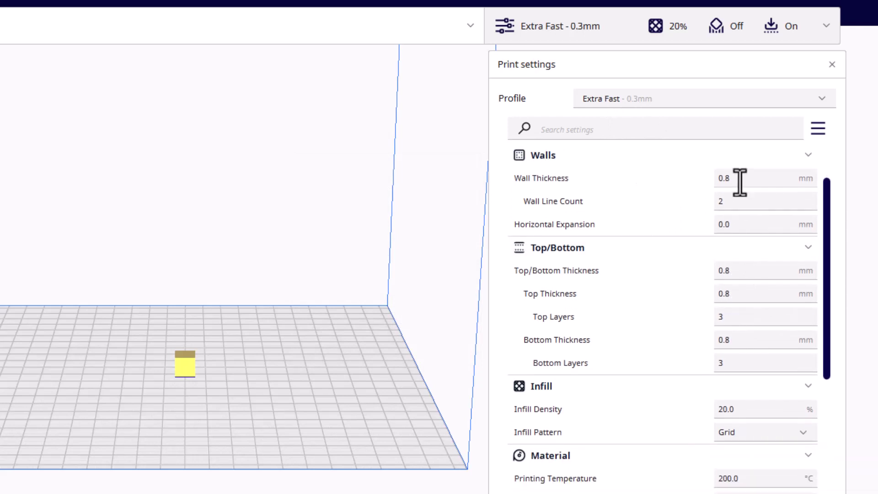
scroll(747, 270, "down", 1)
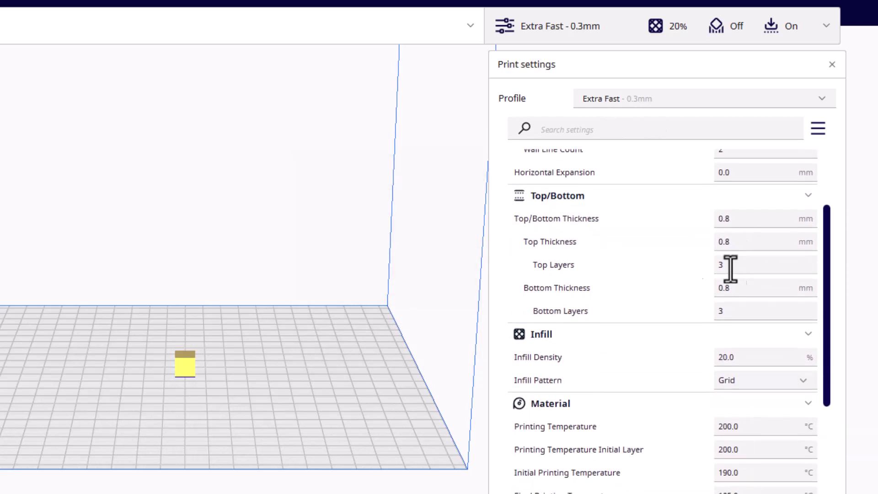
scroll(709, 349, "down", 1)
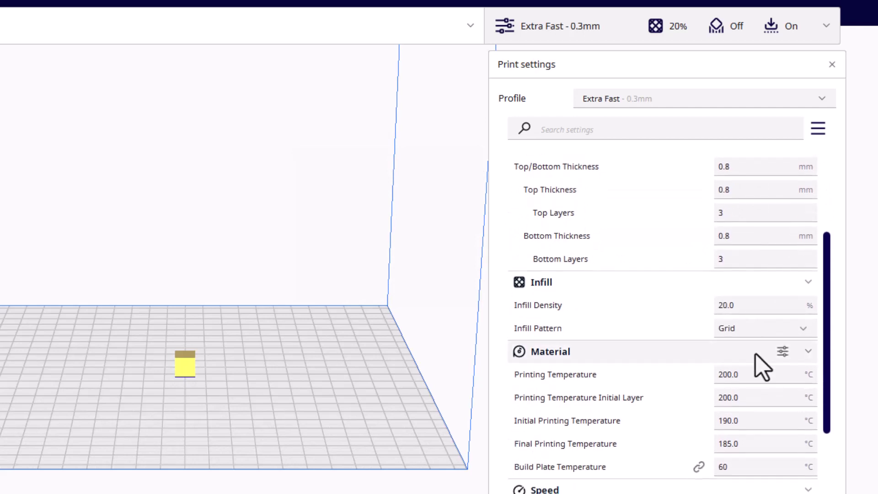
scroll(741, 357, "down", 1)
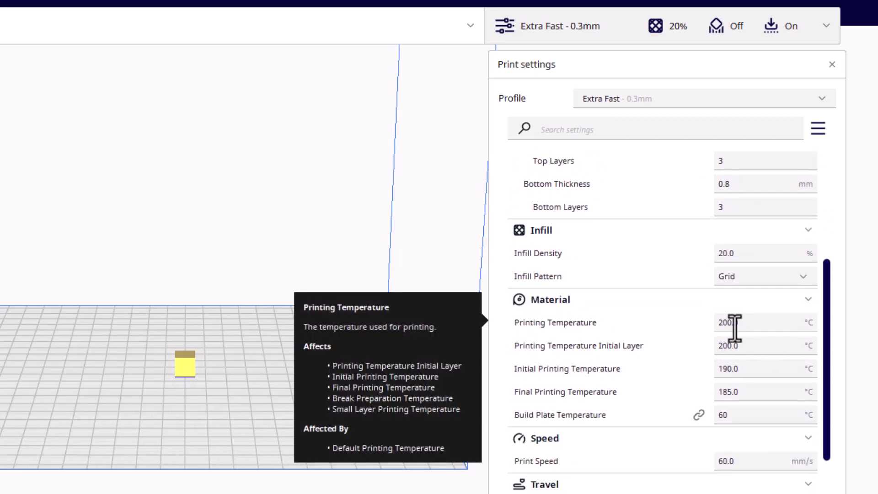
scroll(745, 387, "down", 2)
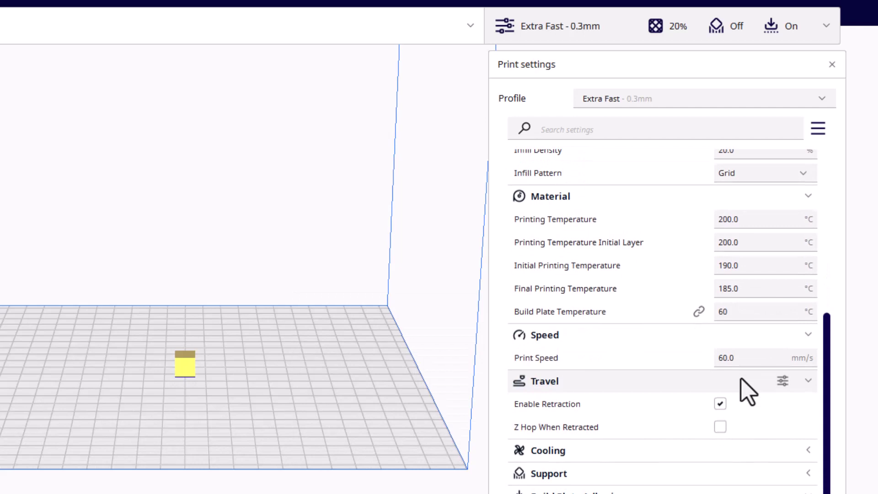
scroll(747, 379, "down", 1)
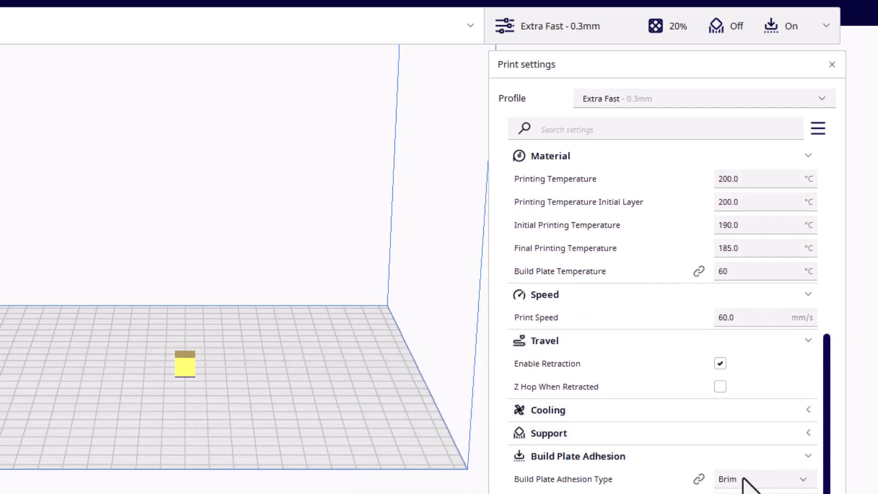
Set adhesion type to Skirt with Skirt Line Count 4 and Skirt Distance 10 mm
left_click(745, 478)
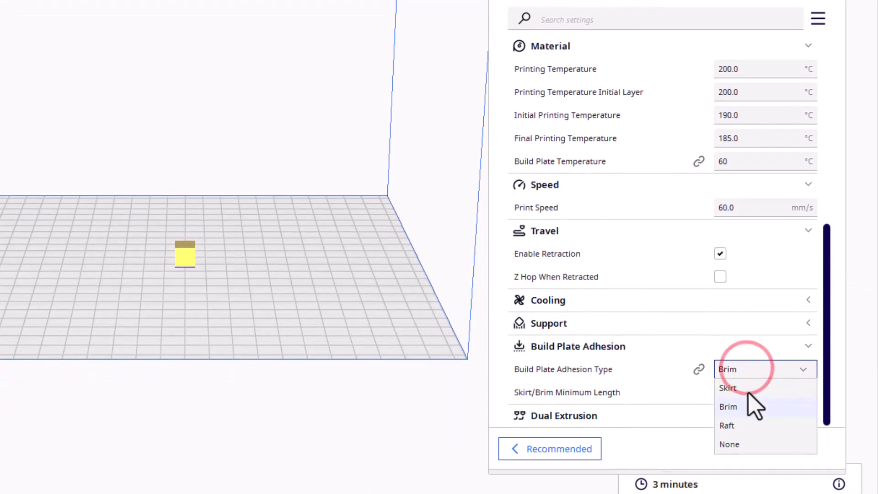
left_click(747, 389)
scroll(752, 379, "down", 1)
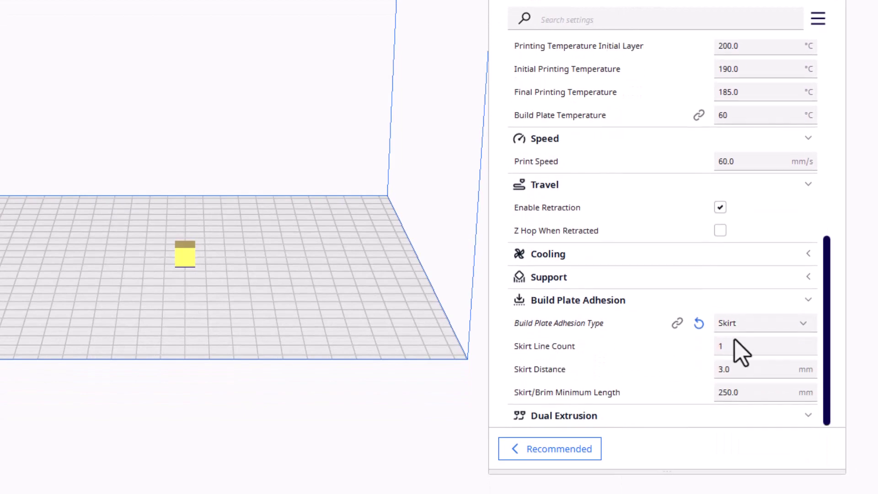
left_click(736, 348)
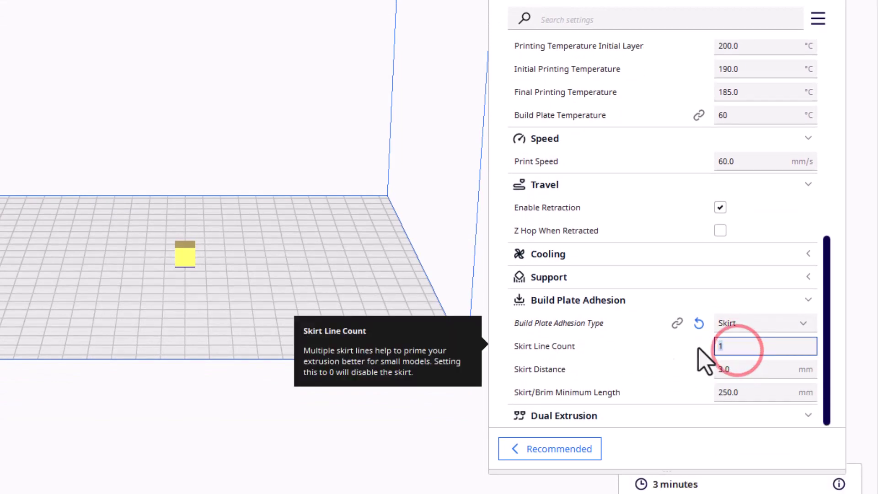
type("4")
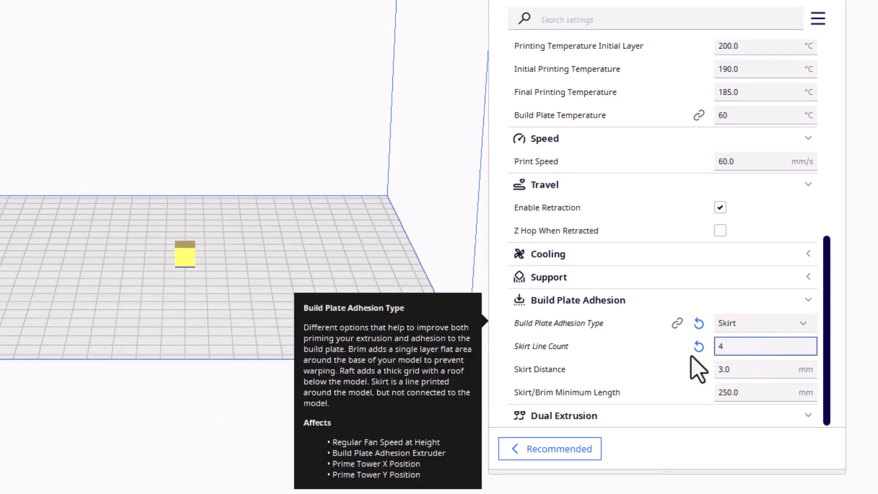
left_click(737, 368)
type("1")
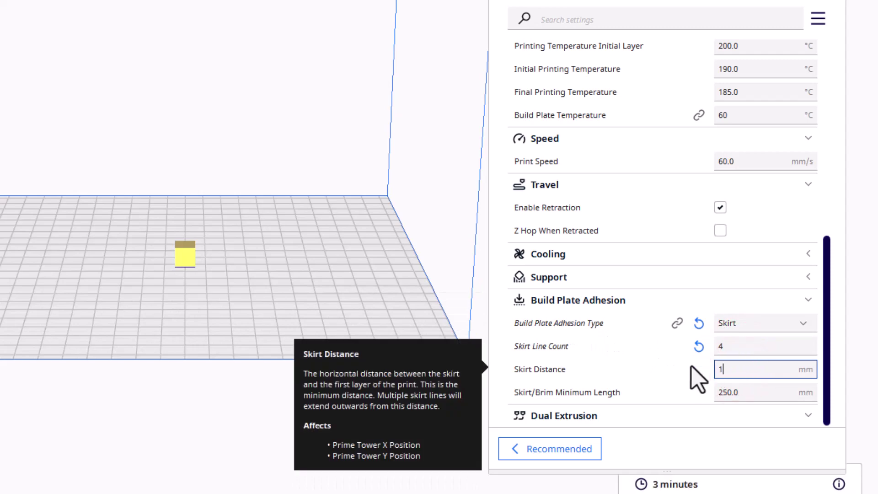
type("0")
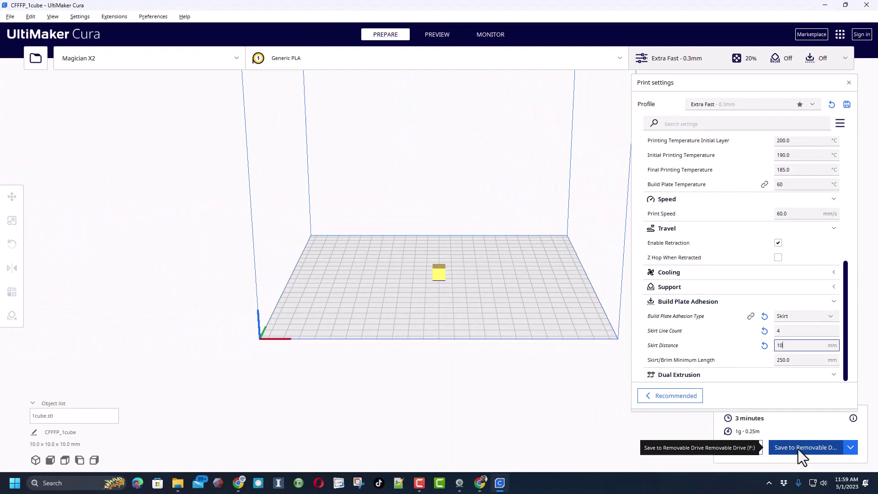
Save CFFFP_1cube.gcode to the removable drive and eject the drive
left_click(805, 449)
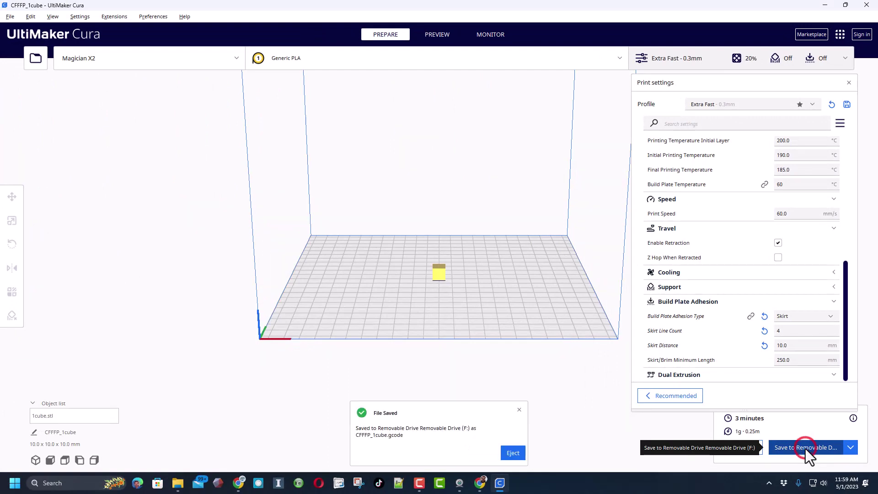
left_click(513, 453)
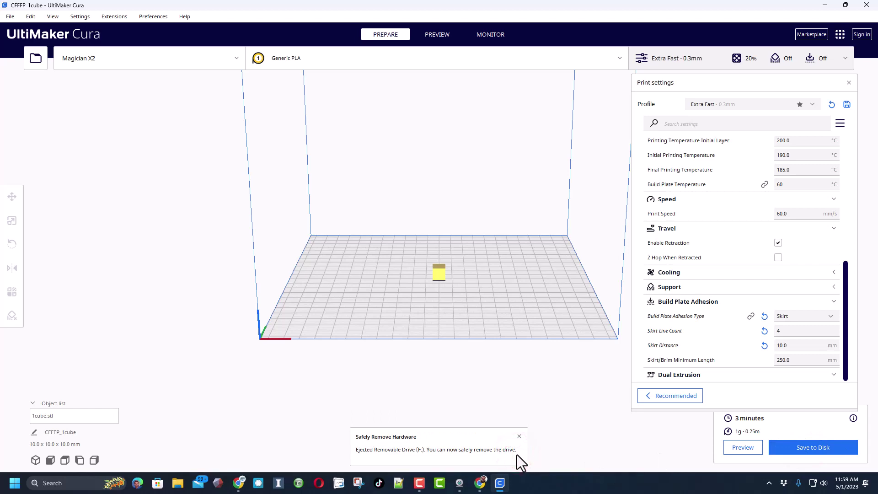